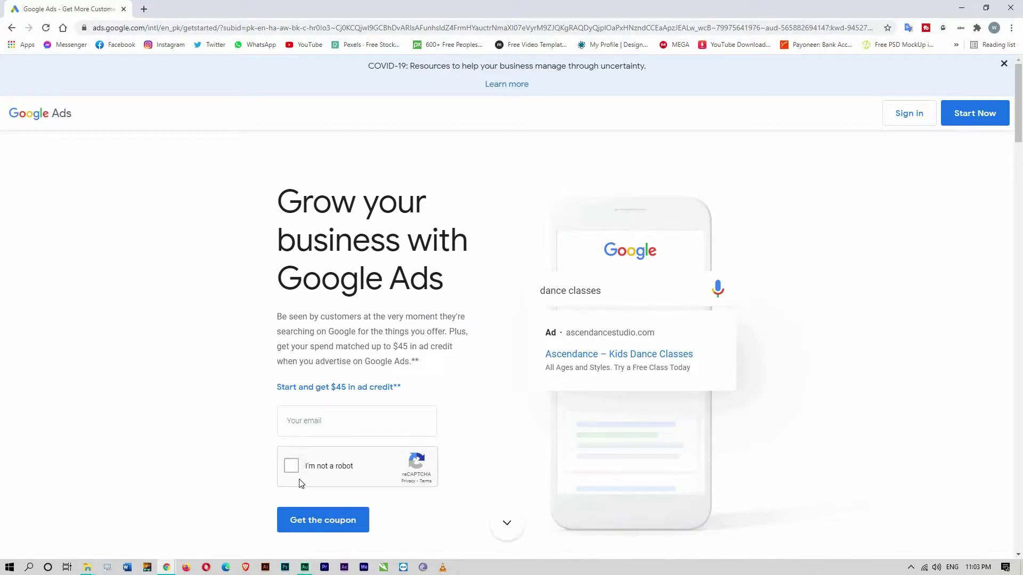
- Request the $45 ad credit coupon and start the Google Ads sign-up
left_click(362, 520)
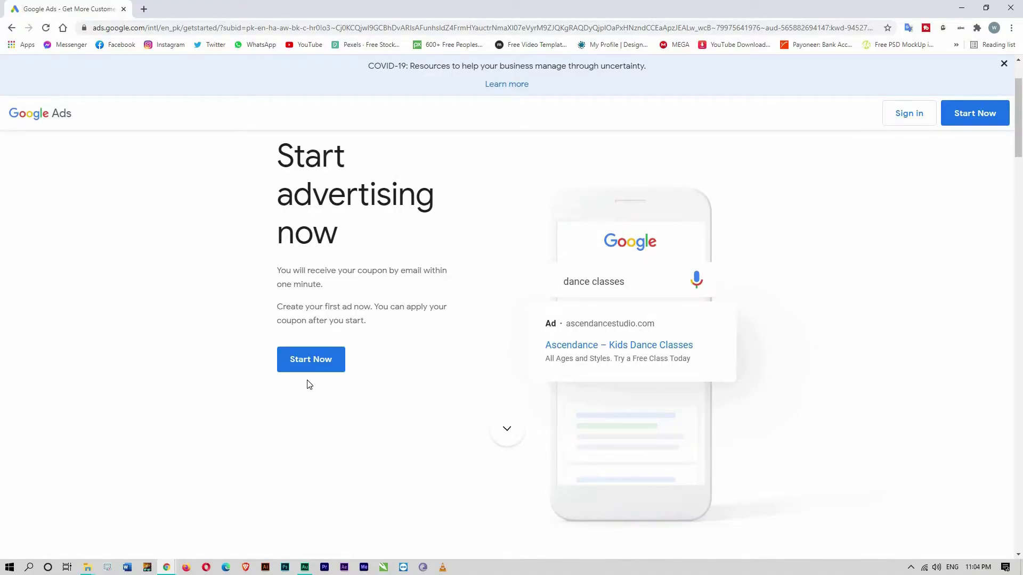
left_click(311, 359)
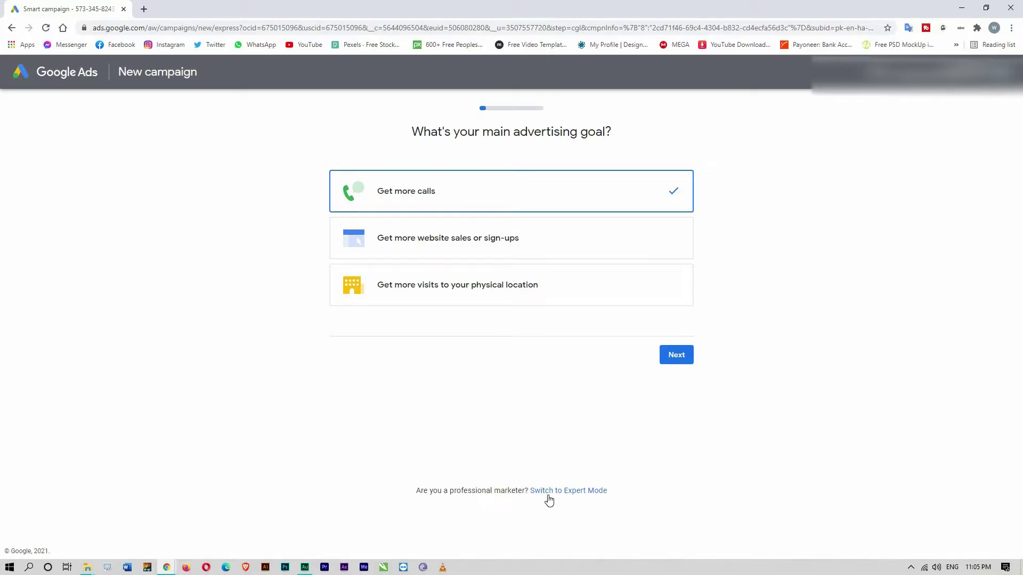
- Create an Expert Mode account without a campaign, submitting Pakistan, Pakistan Time and Pakistani Rupee as business information, and open the account
left_click(583, 491)
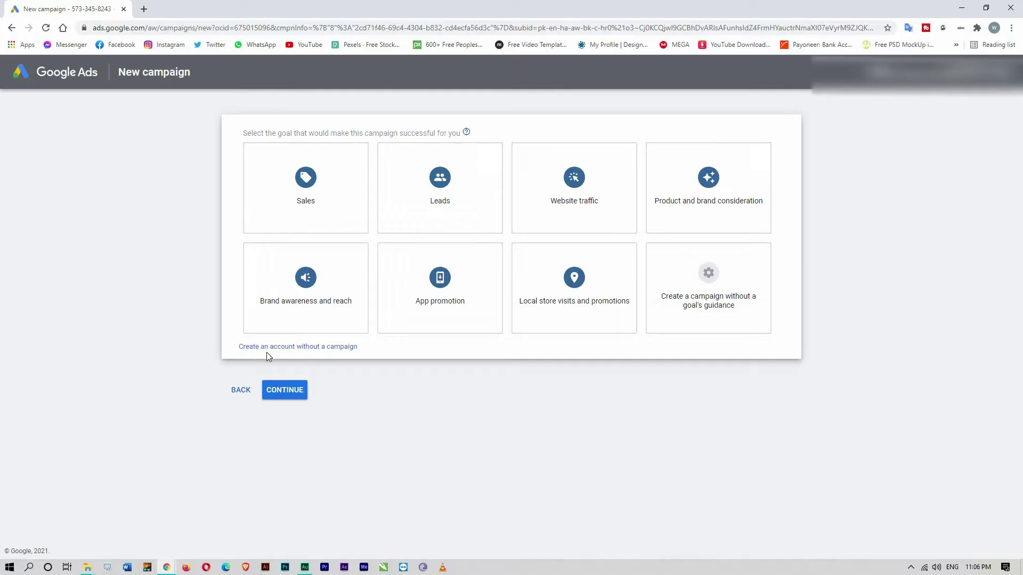
left_click(323, 347)
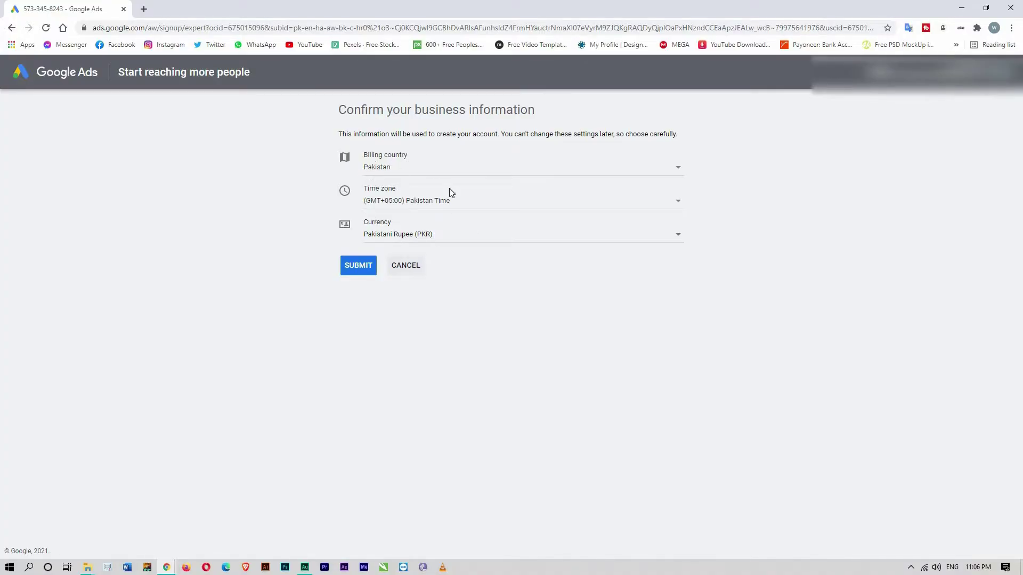
left_click(360, 270)
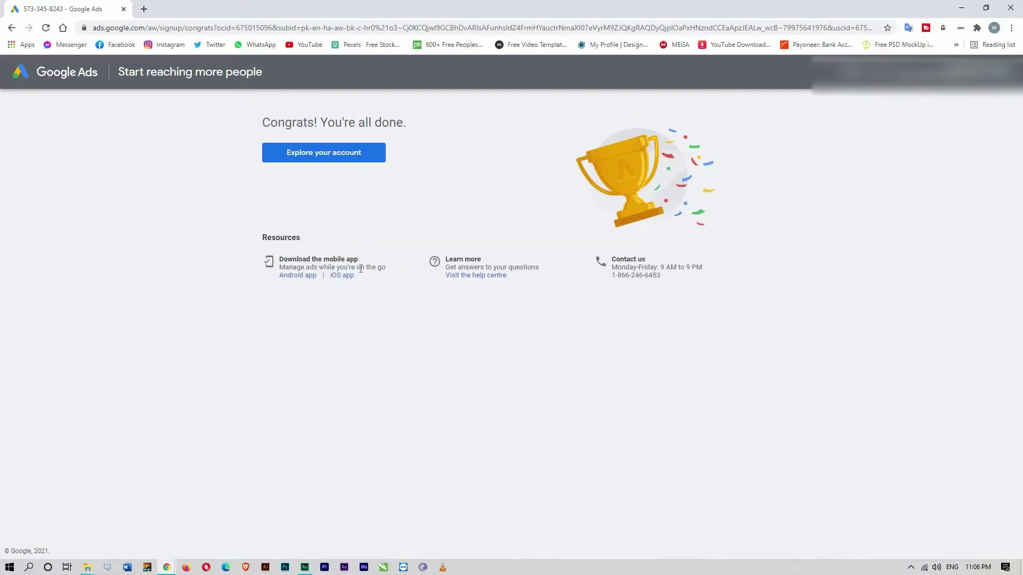
left_click(337, 155)
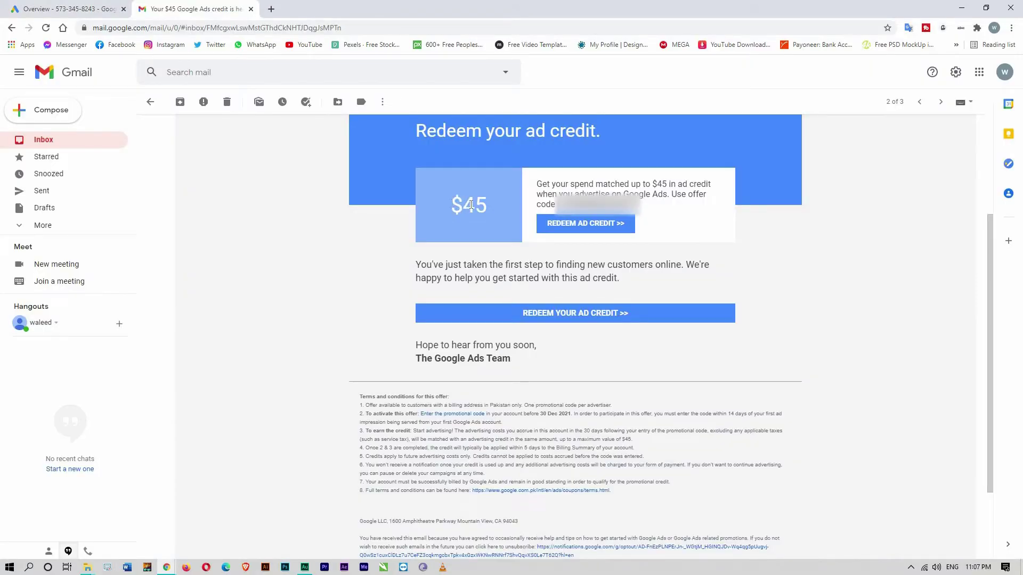
- Copy the promotional offer code from the $45 Google Ads credit email in Gmail
double_click(468, 204)
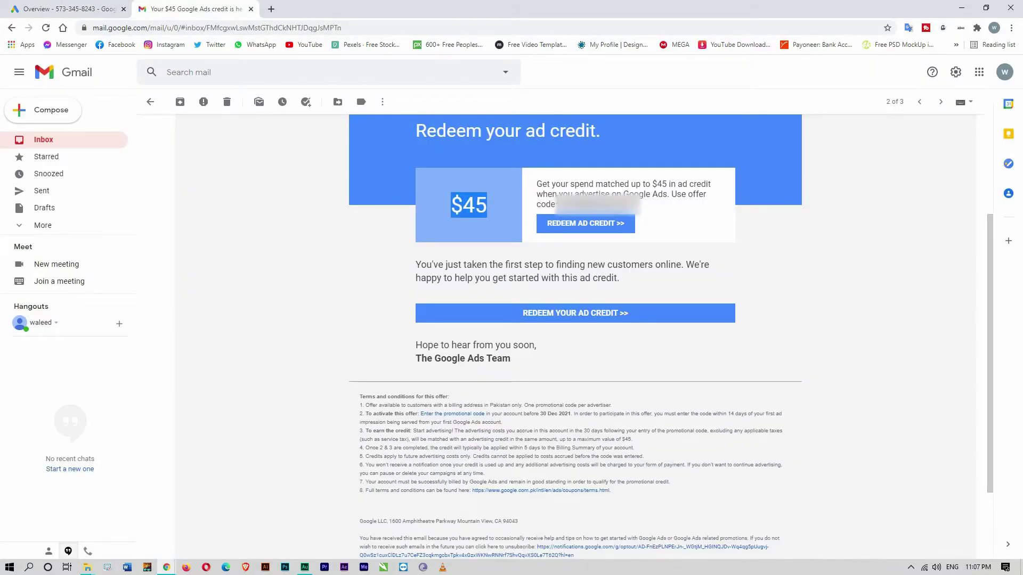
left_click(660, 209)
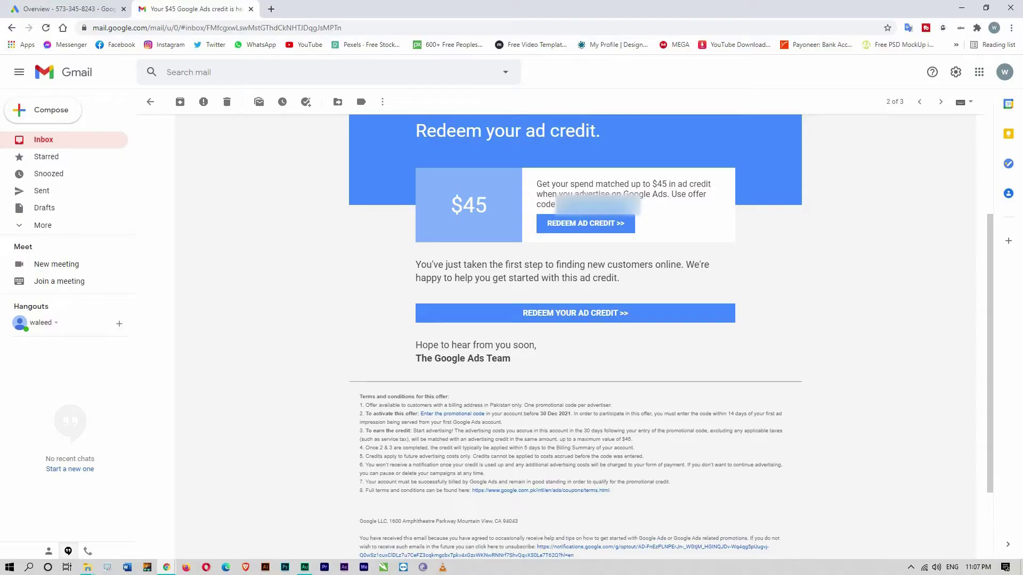
right_click(567, 203)
left_click(584, 216)
- Switch back to Google Ads and open the billing promotions
left_click(102, 5)
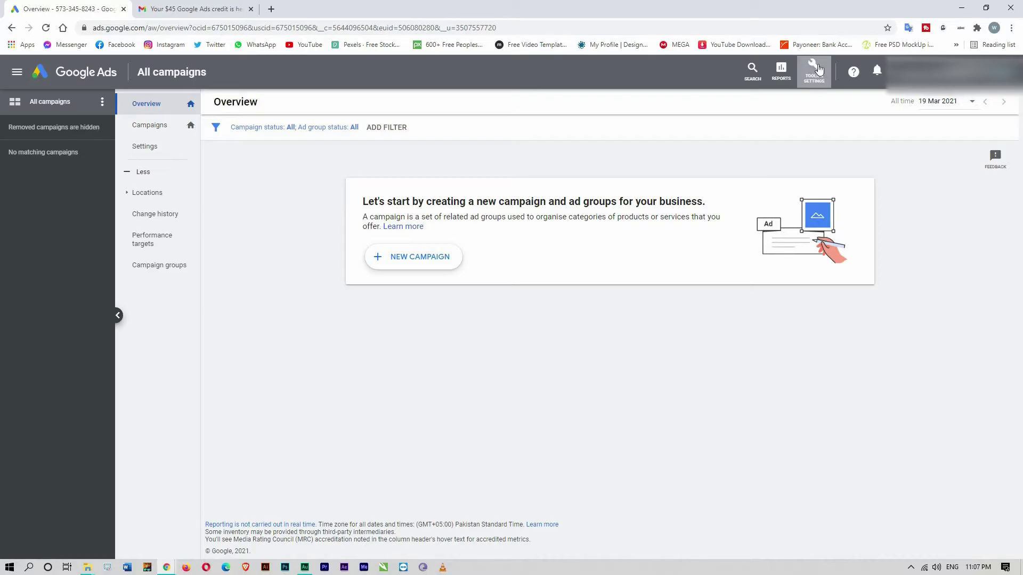
left_click(819, 70)
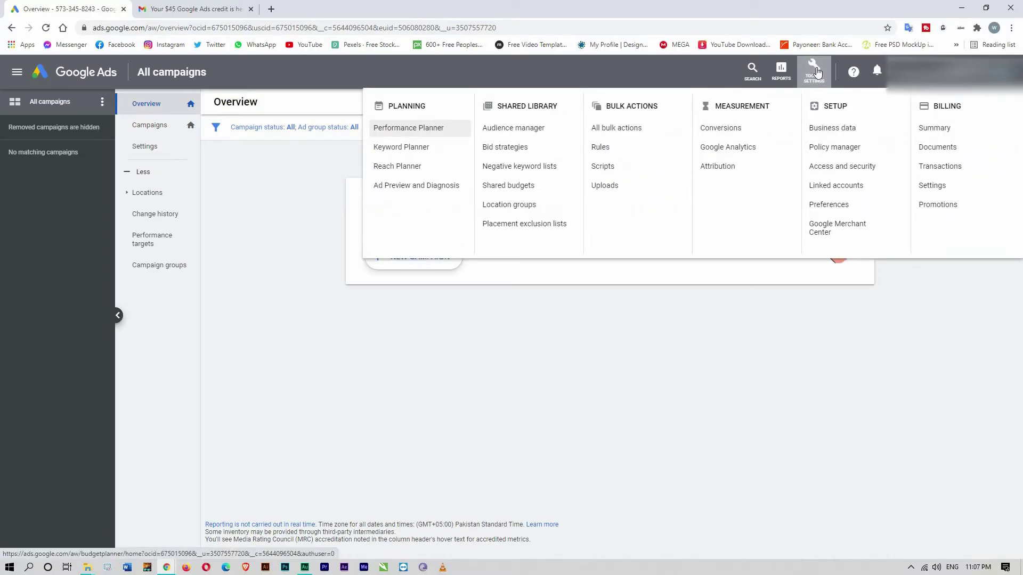
left_click(950, 206)
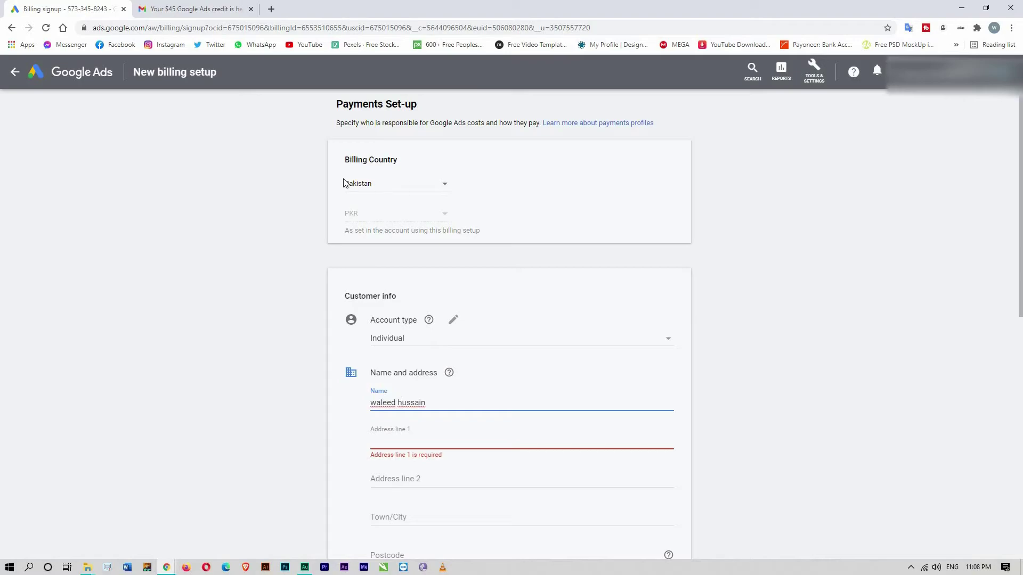
- Choose Individual as the account type in the customer info of the payments set-up
scroll(495, 290, "down", 1)
left_click(409, 288)
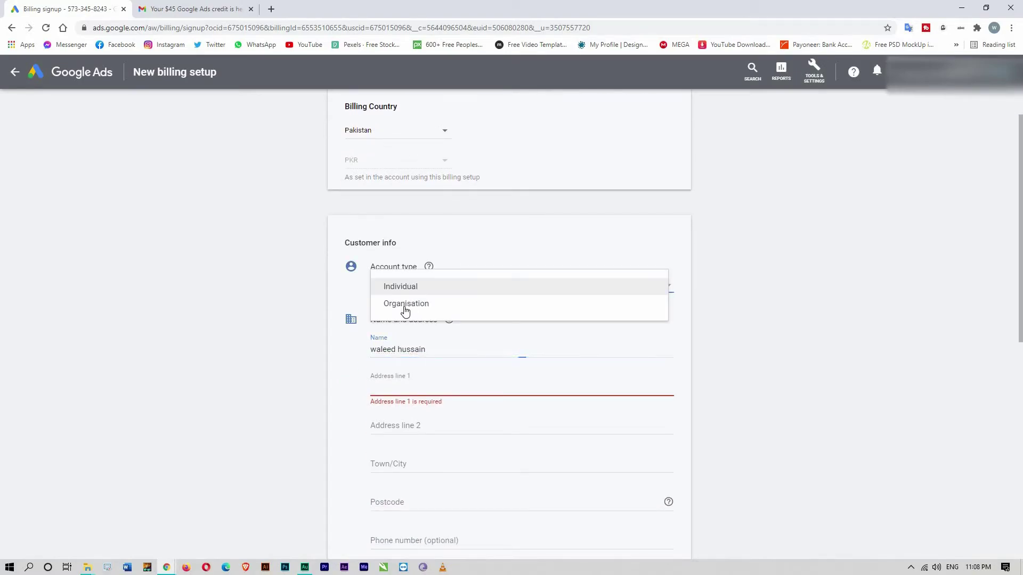
left_click(408, 288)
- Set the way of paying to Manual payments with a payment amount of PKR 1,000
scroll(320, 319, "down", 1)
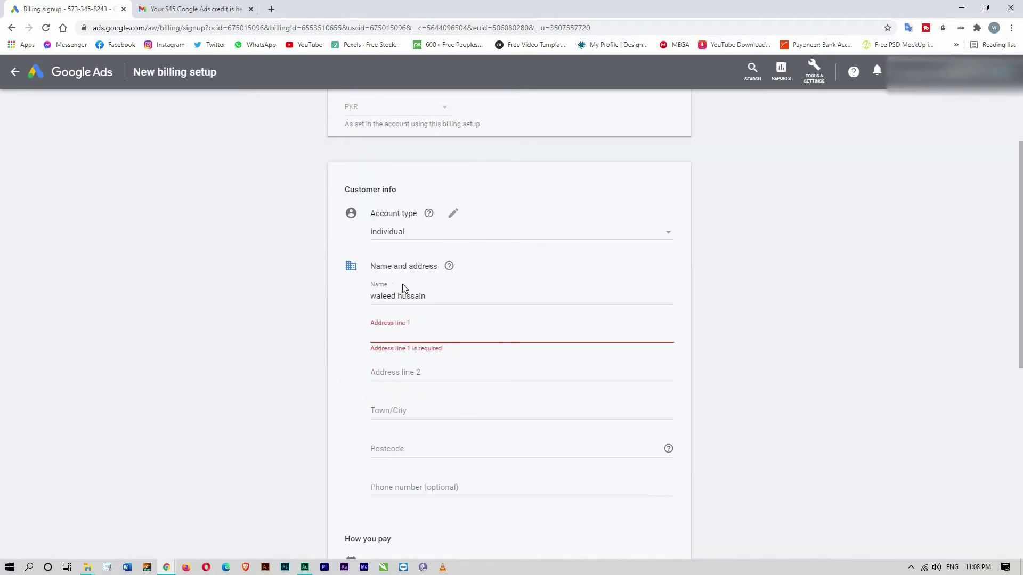
scroll(374, 326, "down", 1)
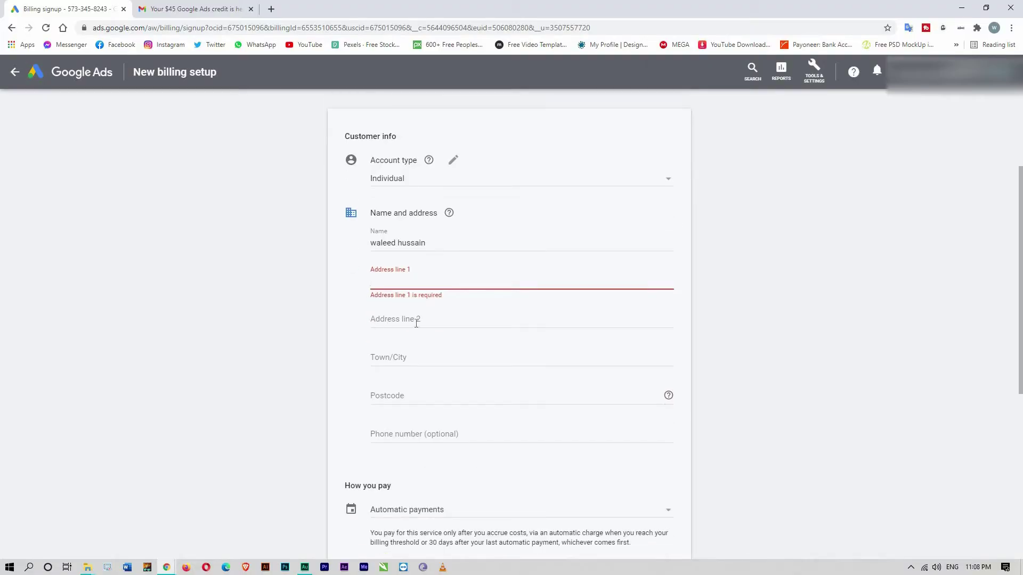
scroll(501, 361, "down", 1)
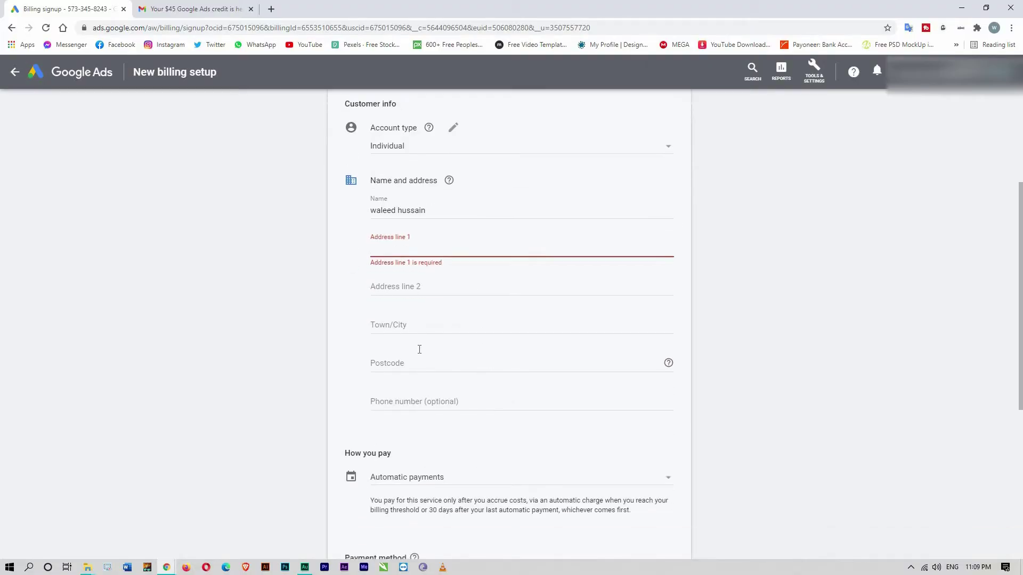
scroll(471, 378, "down", 1)
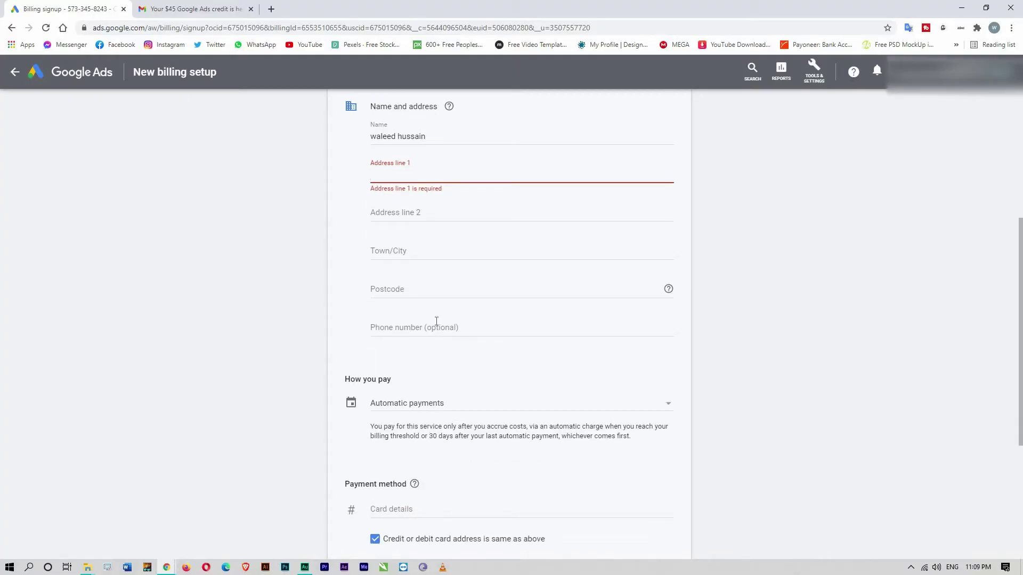
scroll(436, 322, "down", 2)
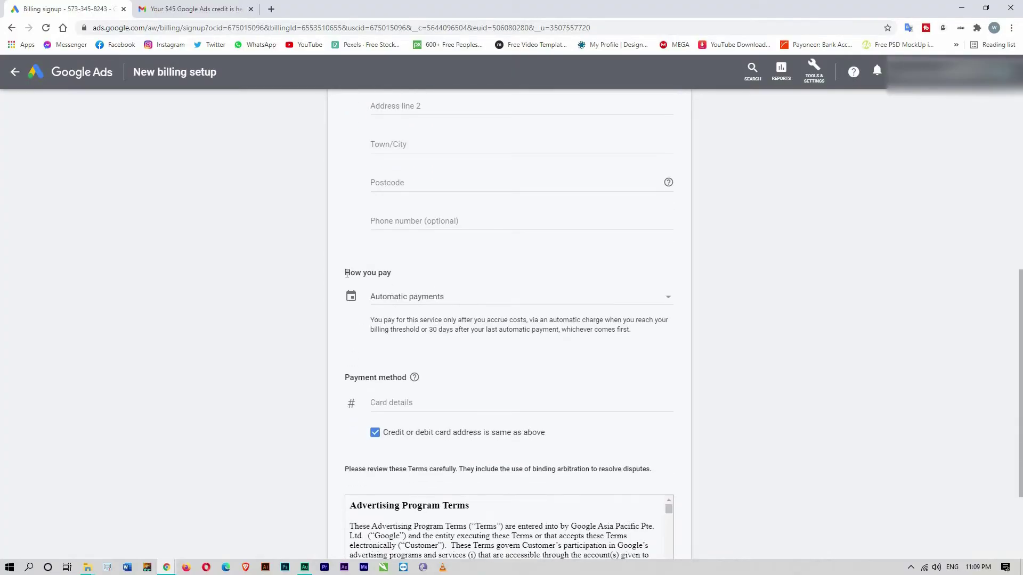
left_click_drag(345, 273, 392, 273)
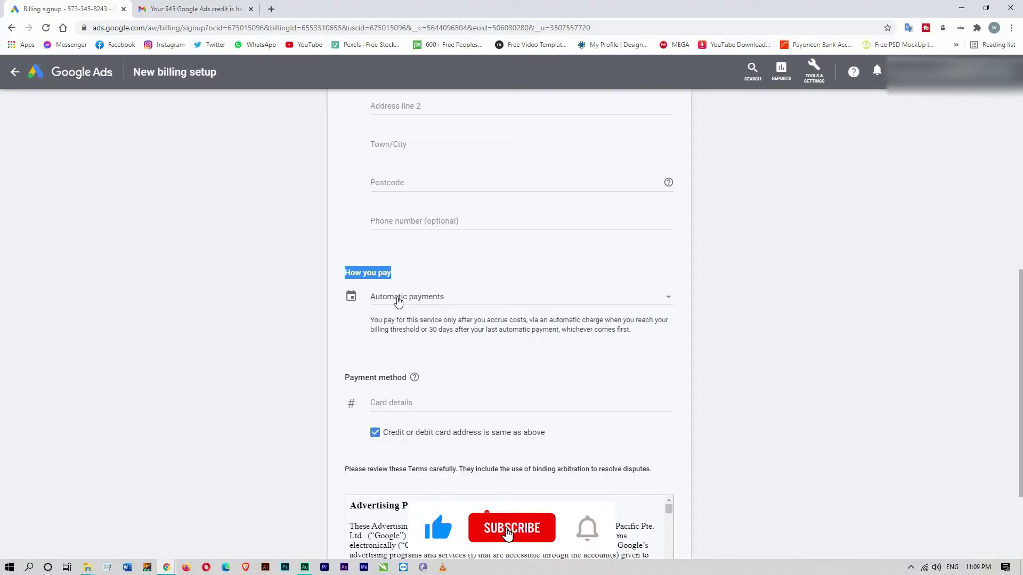
left_click(428, 297)
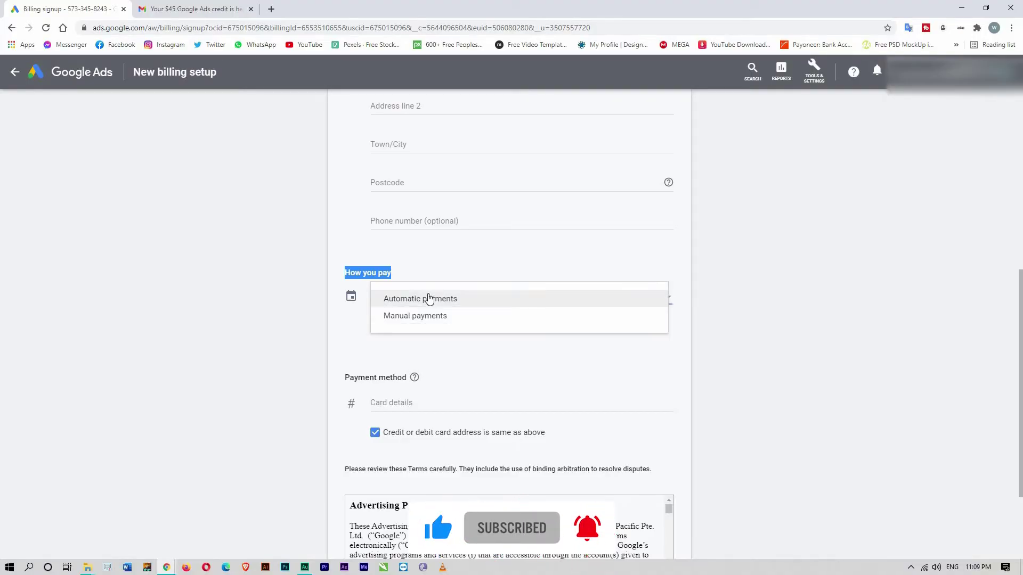
left_click(423, 319)
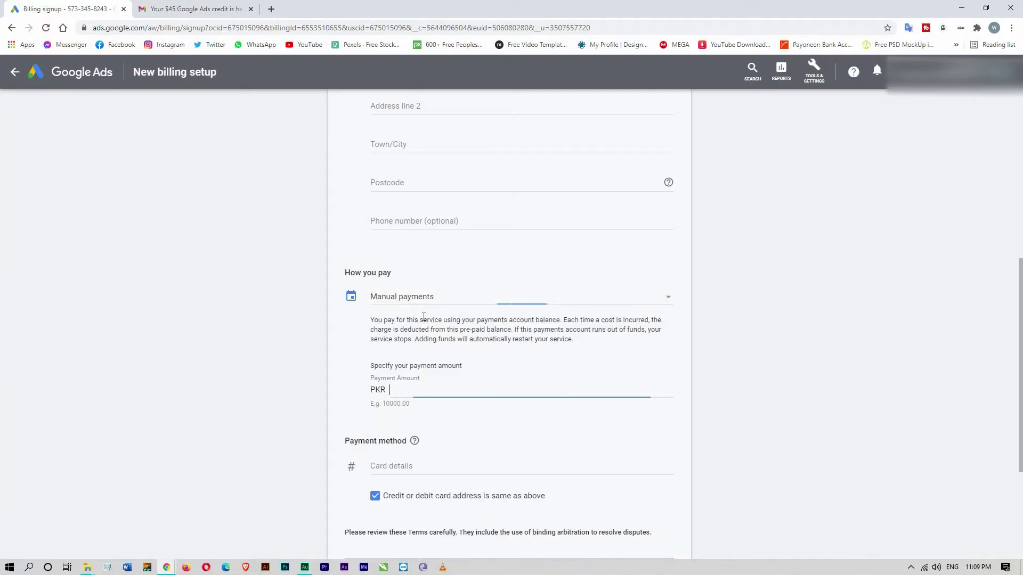
type("500")
double_click(420, 390)
type("1000")
- Expand the card details of the payment method, check the cardholder name and agree to the Google Ads terms and conditions
scroll(450, 389, "down", 3)
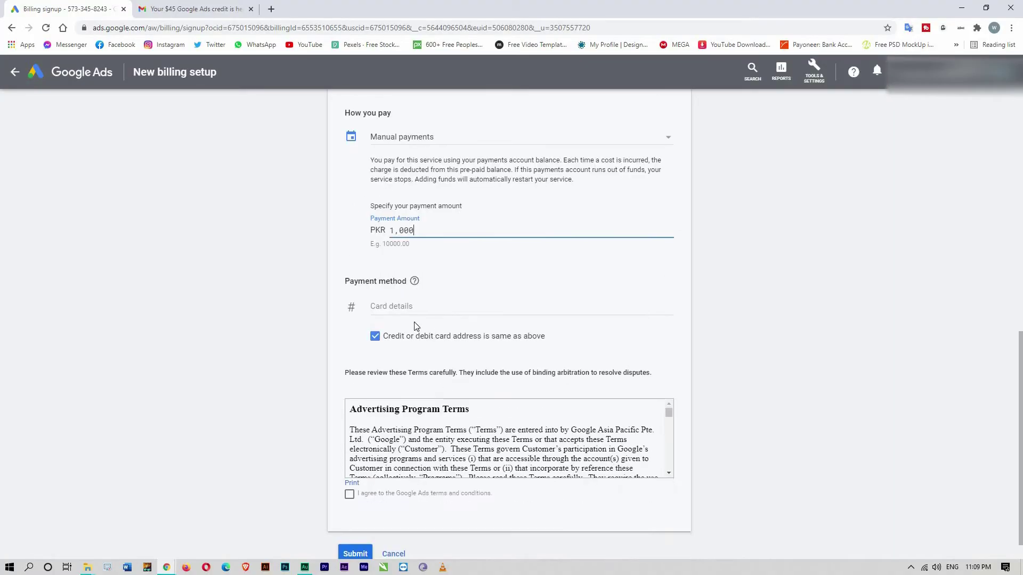
left_click(394, 307)
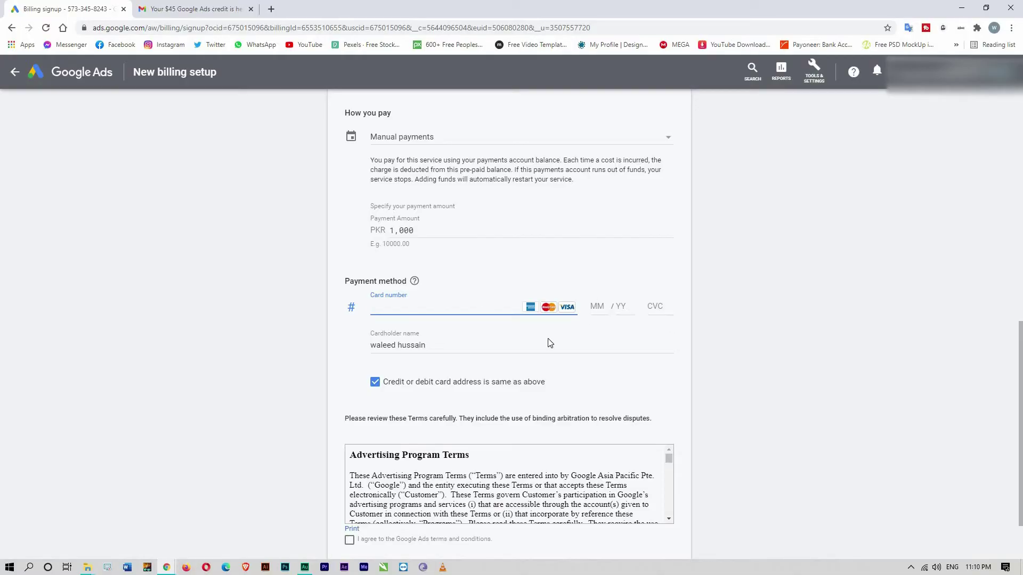
left_click_drag(374, 346, 427, 346)
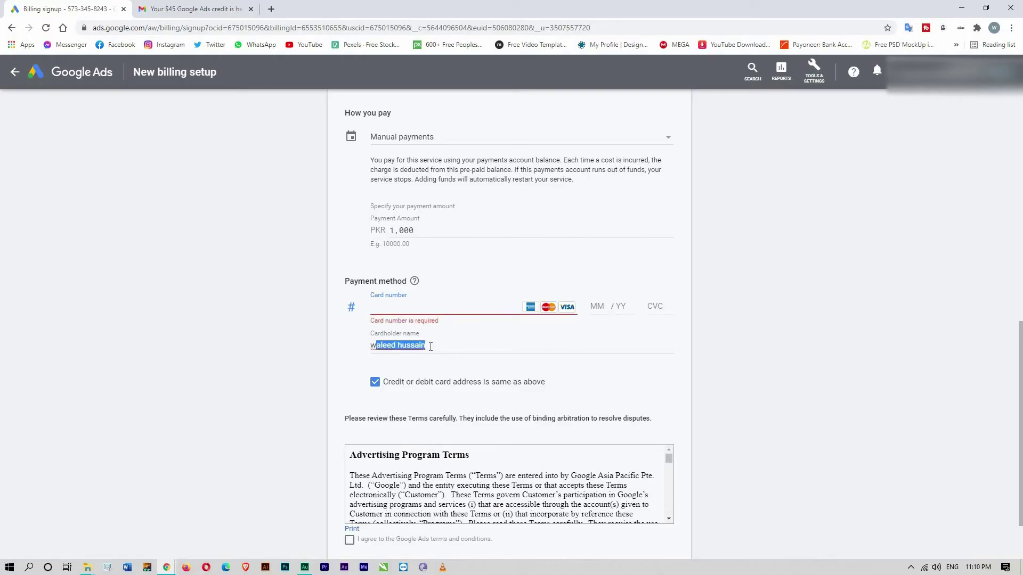
left_click(417, 346)
double_click(416, 346)
scroll(416, 346, "down", 2)
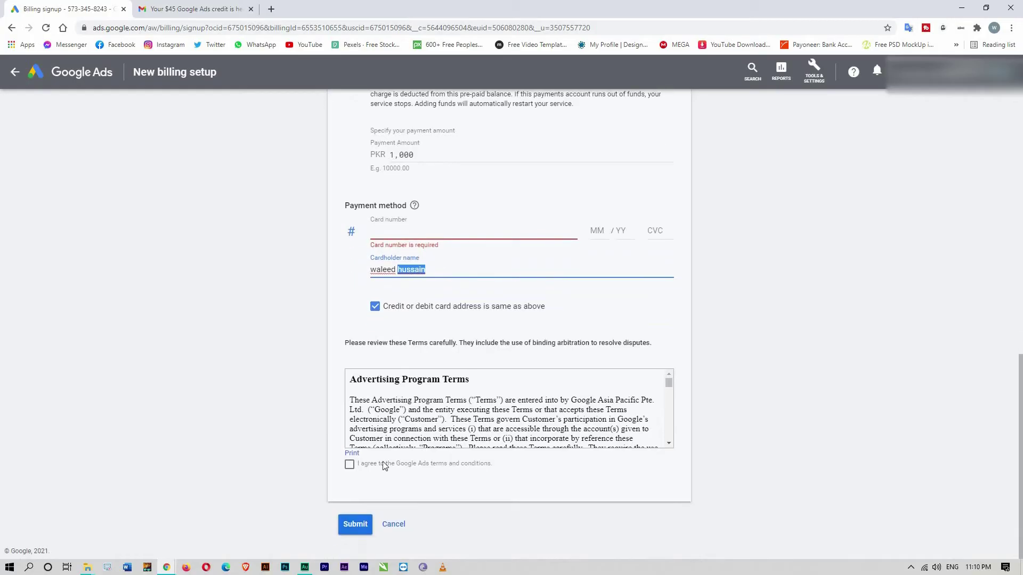
left_click(349, 466)
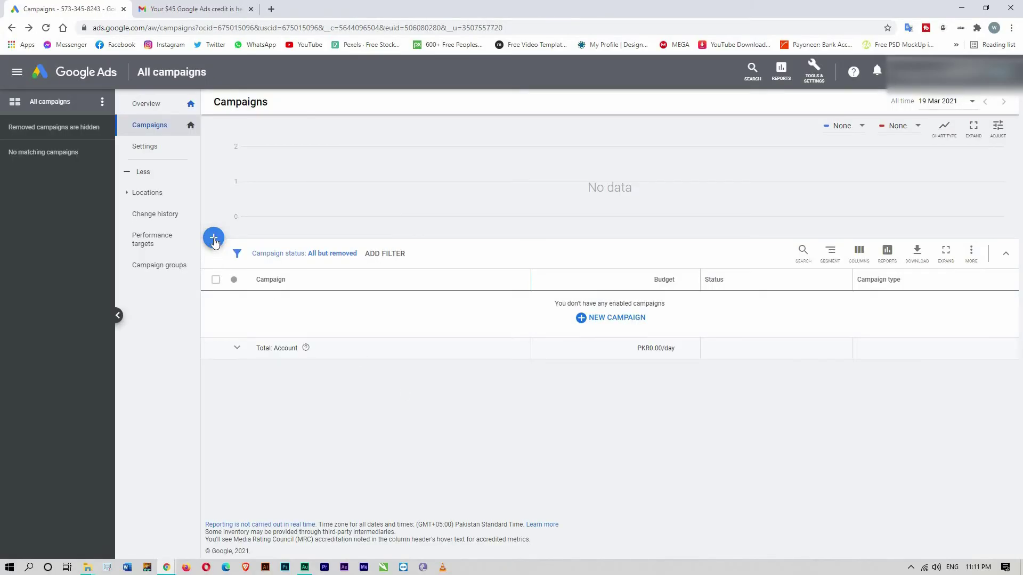
left_click(215, 239)
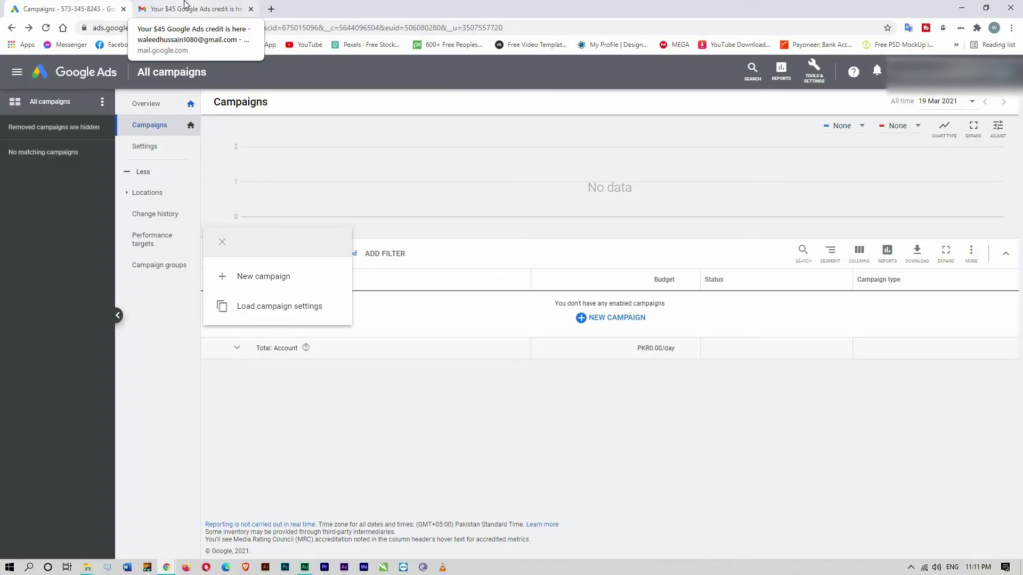
left_click(358, 437)
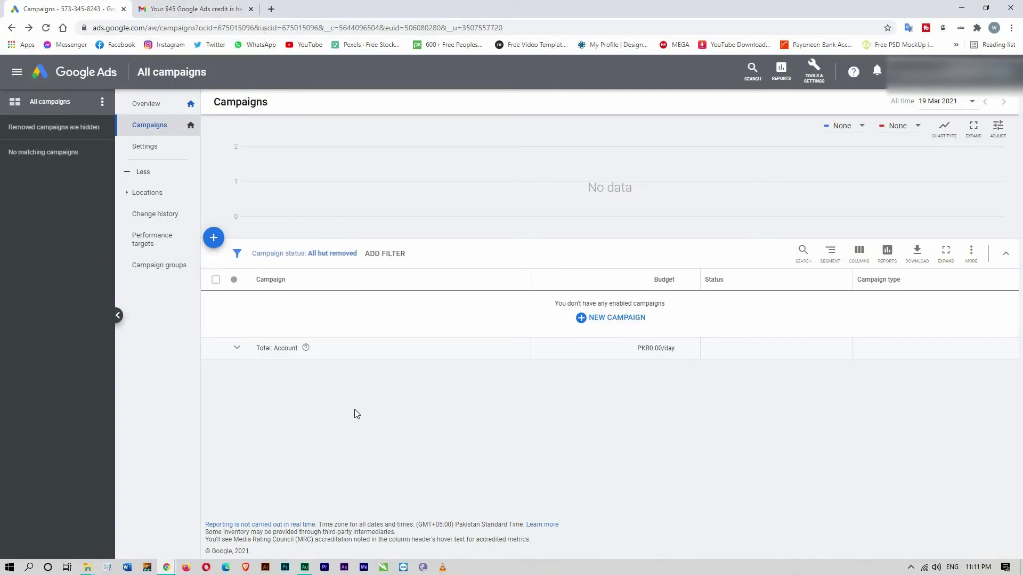